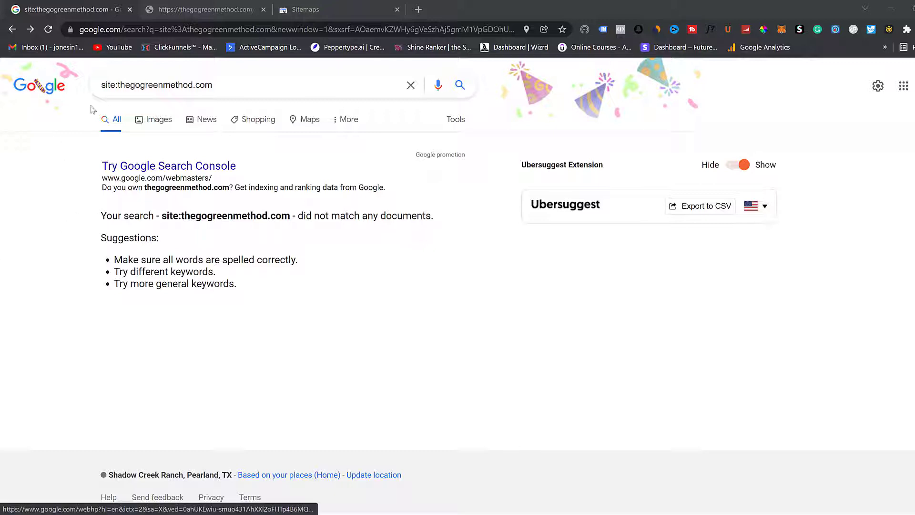
drag(103, 85, 118, 85)
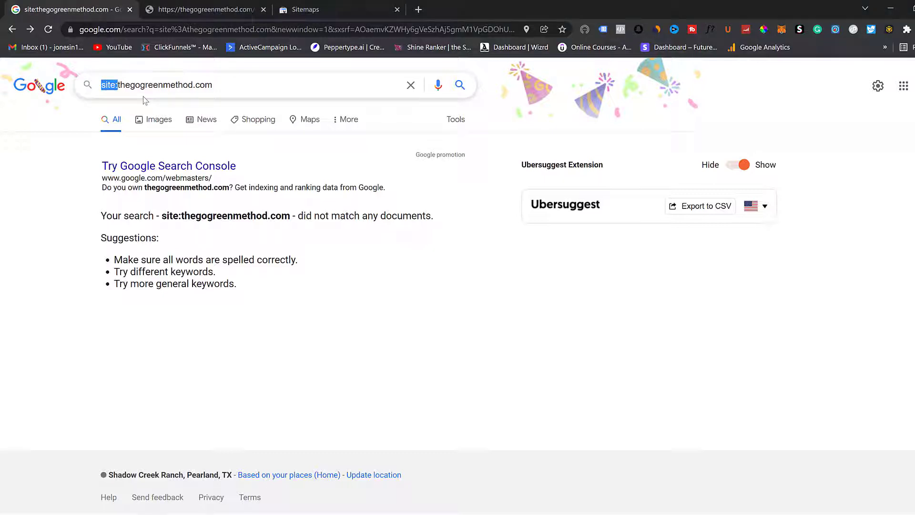
click(118, 86)
drag(101, 85, 211, 88)
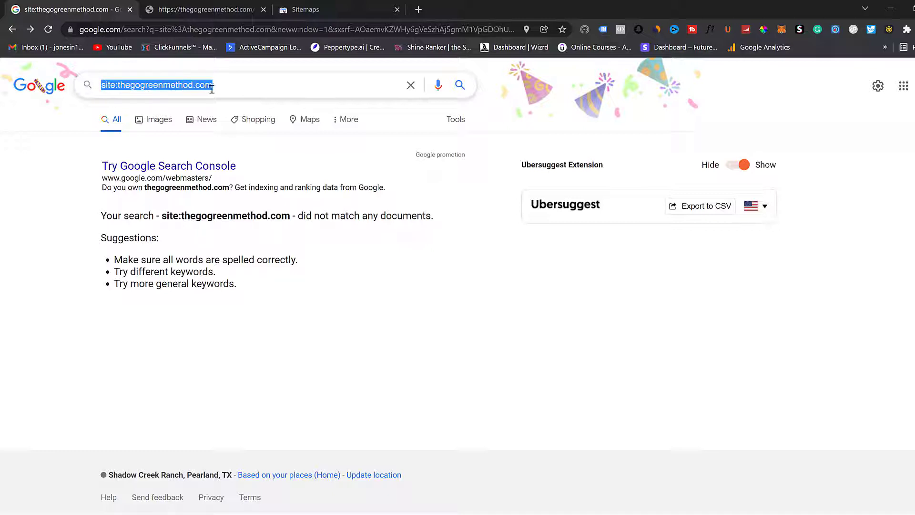
click(69, 299)
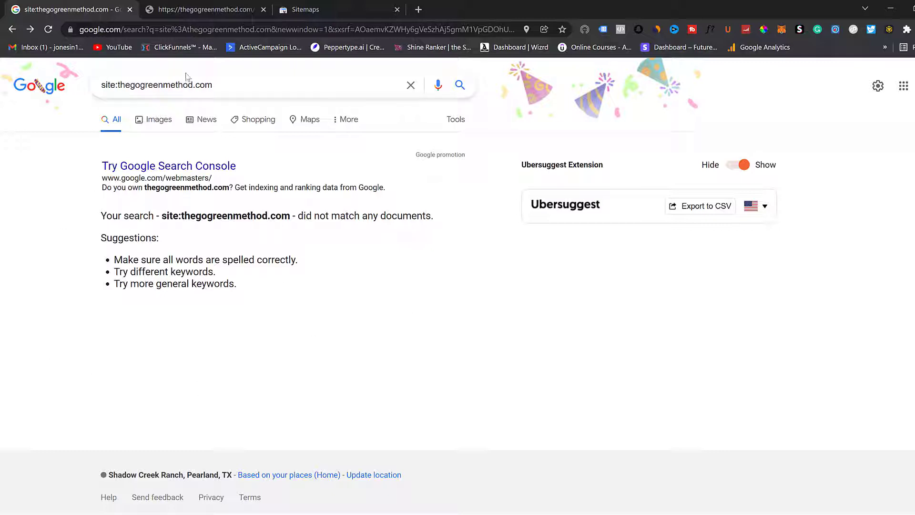
drag(212, 85, 118, 87)
- Run a site: query for thepennyhoarder.com, listing about 9,340 indexed results
key(BackSpace)
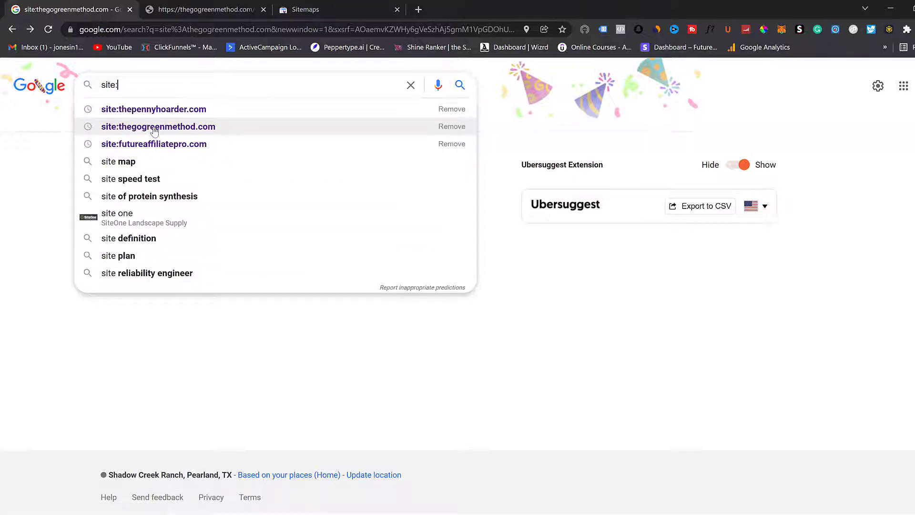
text(thep)
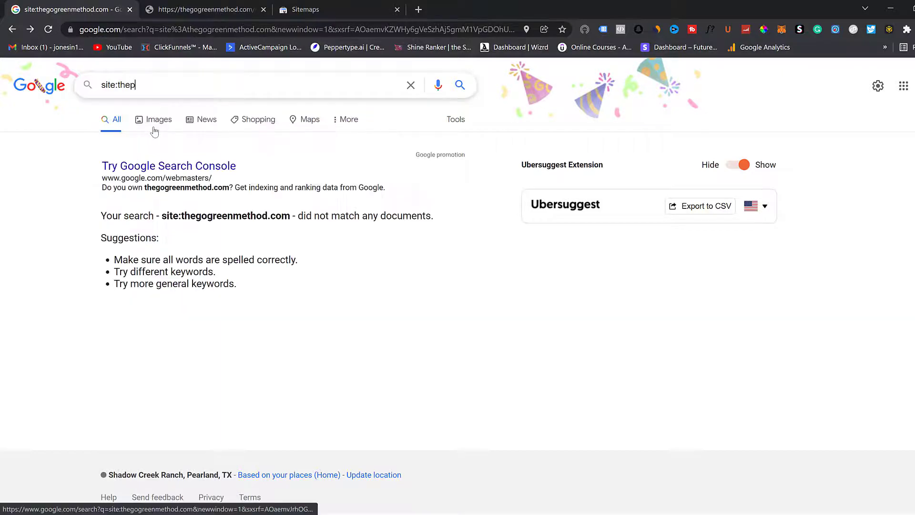
text(enny)
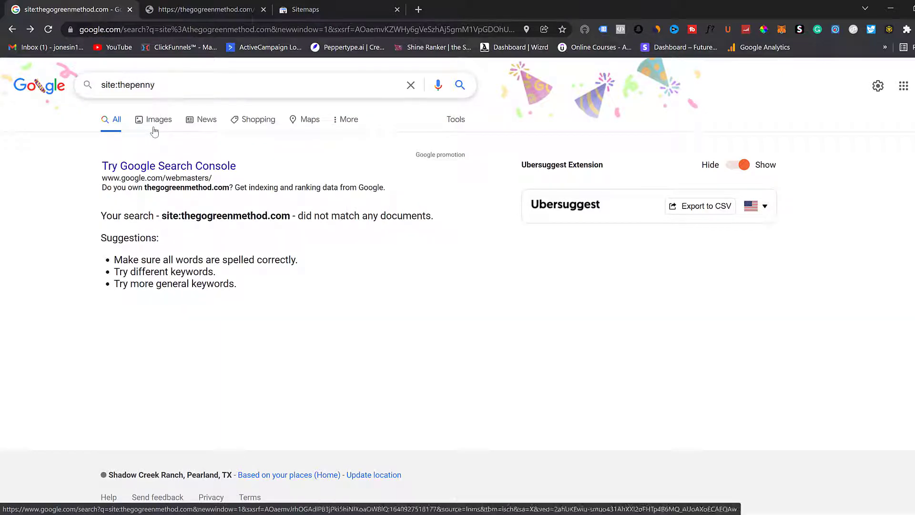
text(hoarder.com)
key(Return)
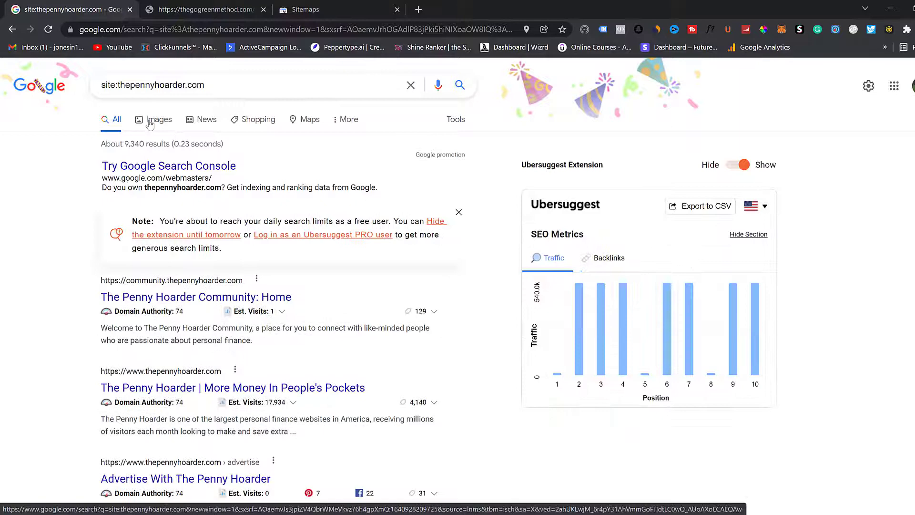
scroll(76, 188, down, 2)
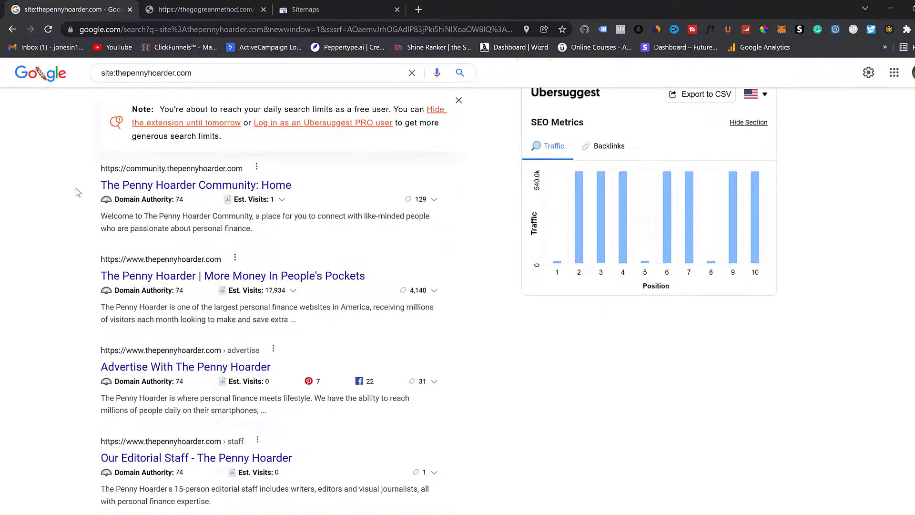
scroll(76, 188, down, 1)
scroll(106, 202, down, 2)
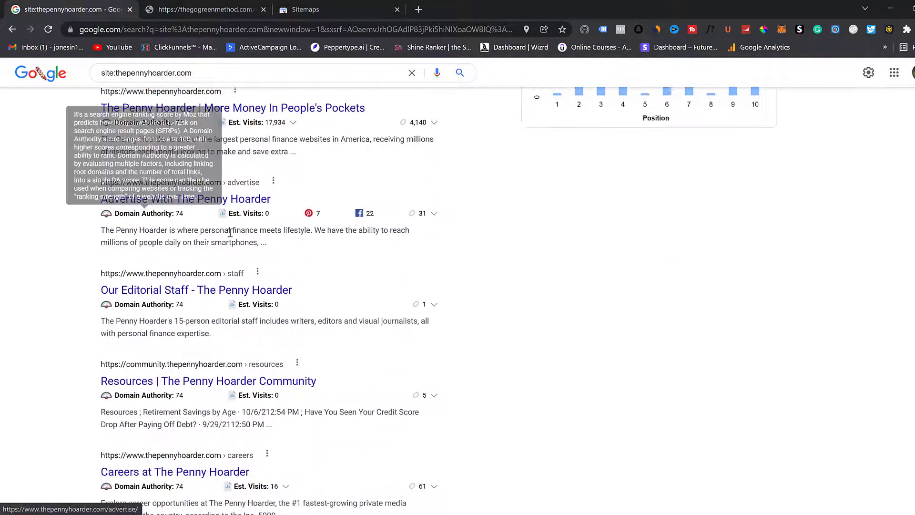
scroll(94, 236, down, 1)
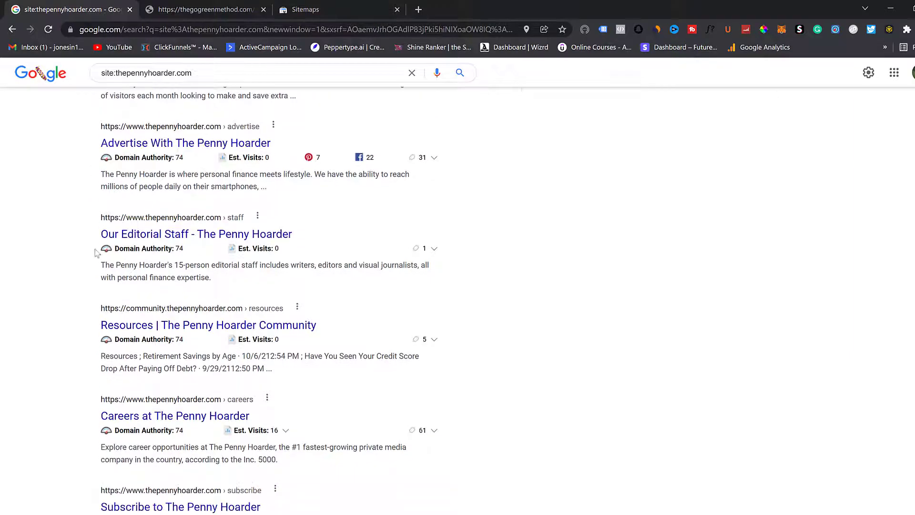
scroll(129, 286, down, 1)
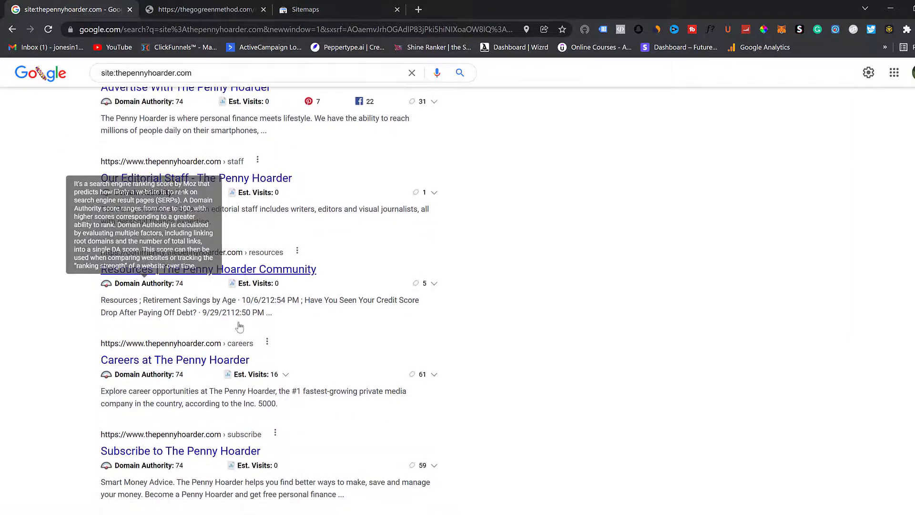
scroll(239, 327, down, 1)
scroll(323, 341, down, 1)
scroll(123, 449, down, 1)
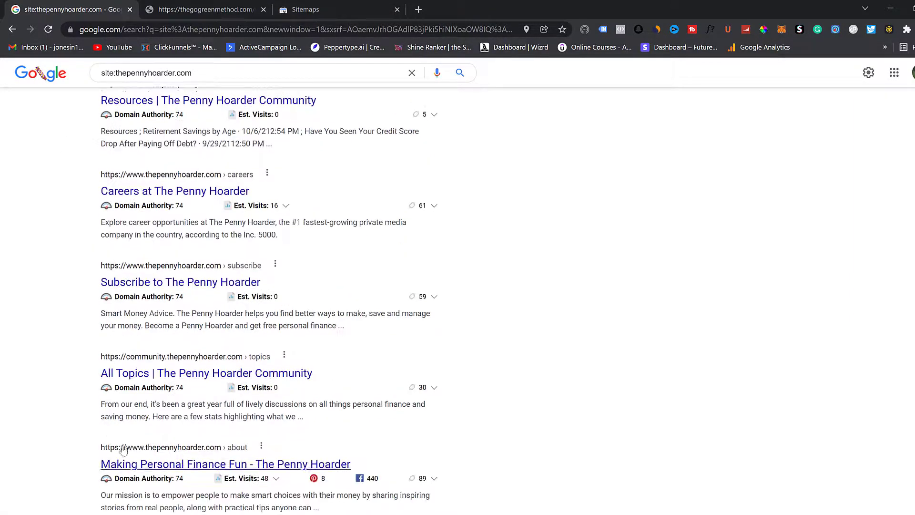
scroll(108, 357, down, 3)
scroll(50, 402, up, 1)
scroll(55, 394, up, 6)
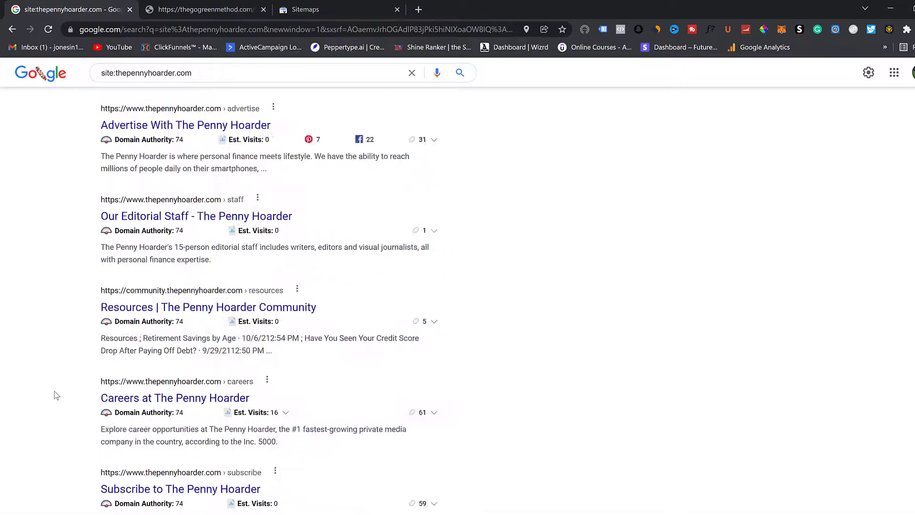
scroll(56, 395, up, 2)
scroll(55, 395, up, 3)
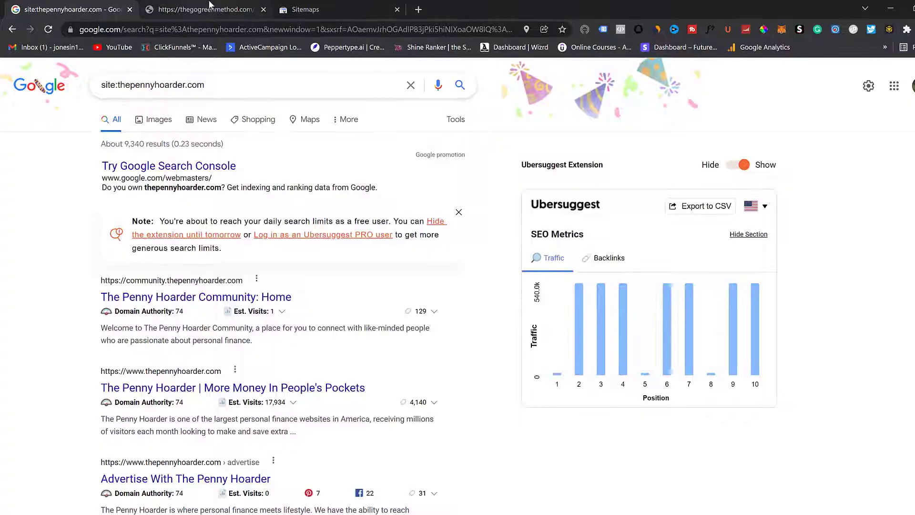
- Review thegogreenmethod.com's sitemap.xml, marking the about-us, sustainable-kids-products and home-and-garden-products paths
click(209, 7)
click(86, 32)
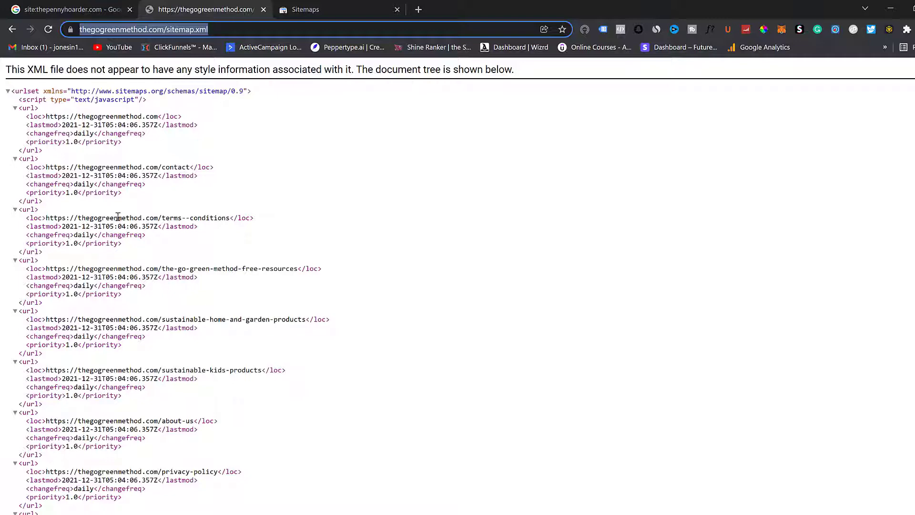
scroll(79, 213, down, 1)
scroll(101, 85, down, 2)
scroll(89, 272, down, 2)
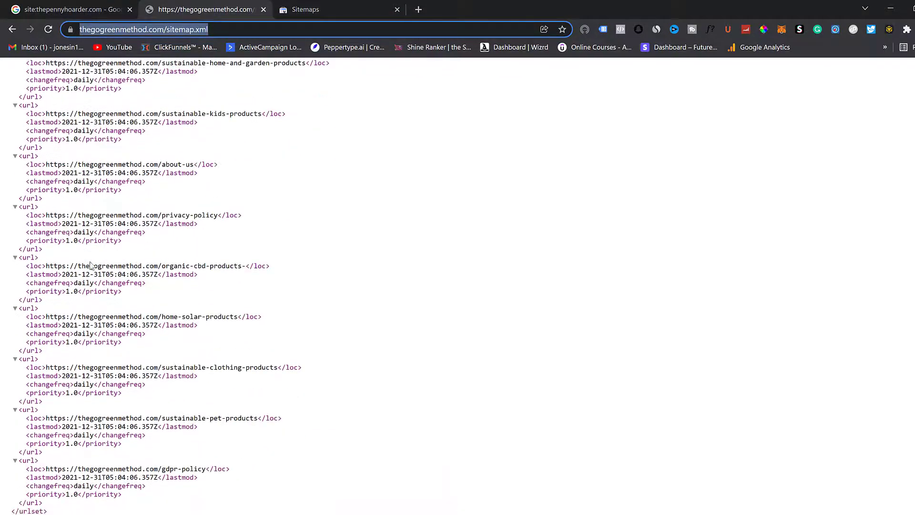
scroll(101, 392, up, 3)
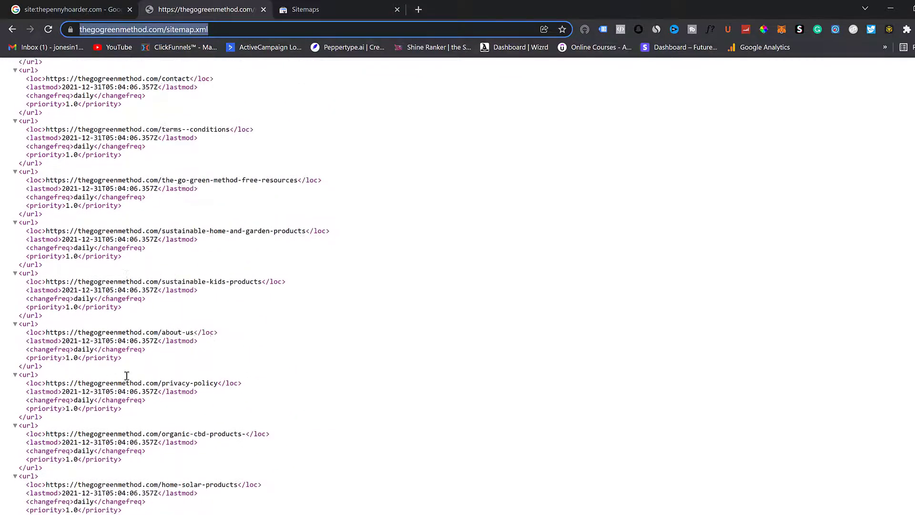
scroll(293, 292, up, 1)
scroll(294, 291, down, 2)
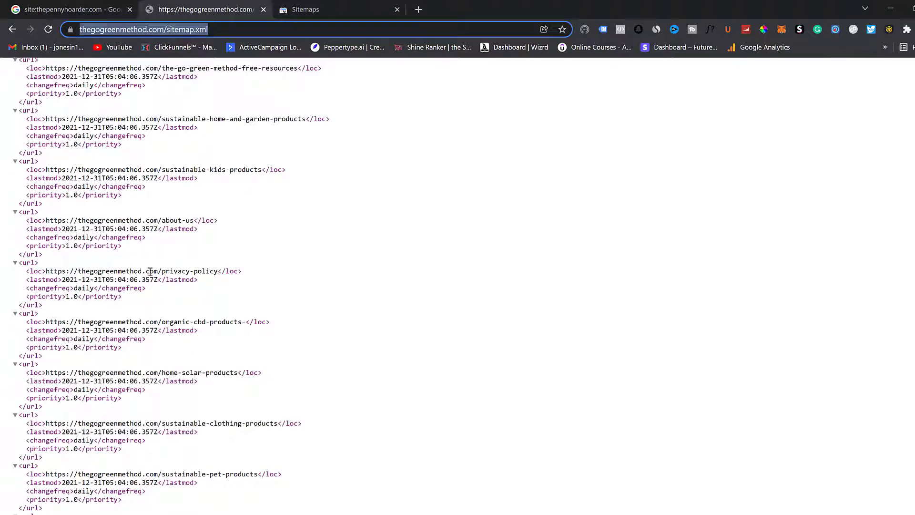
drag(158, 271, 230, 271)
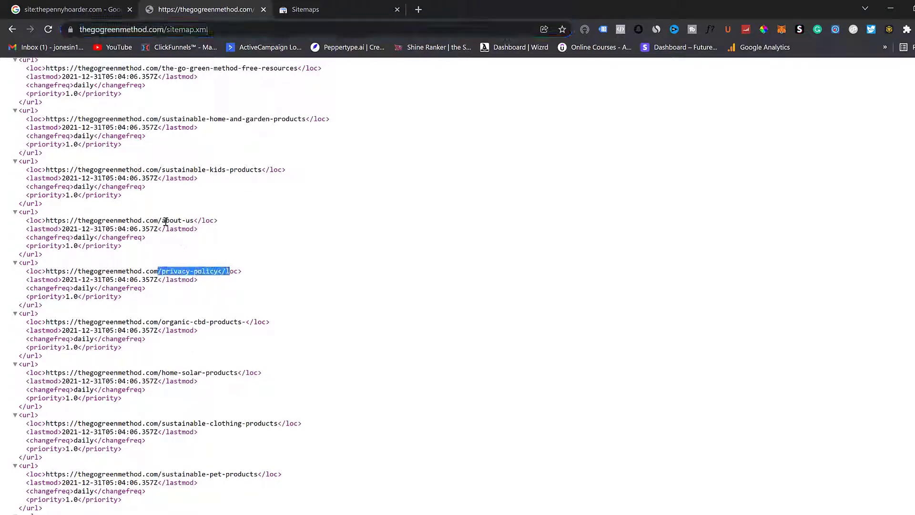
drag(166, 220, 203, 221)
drag(161, 170, 269, 169)
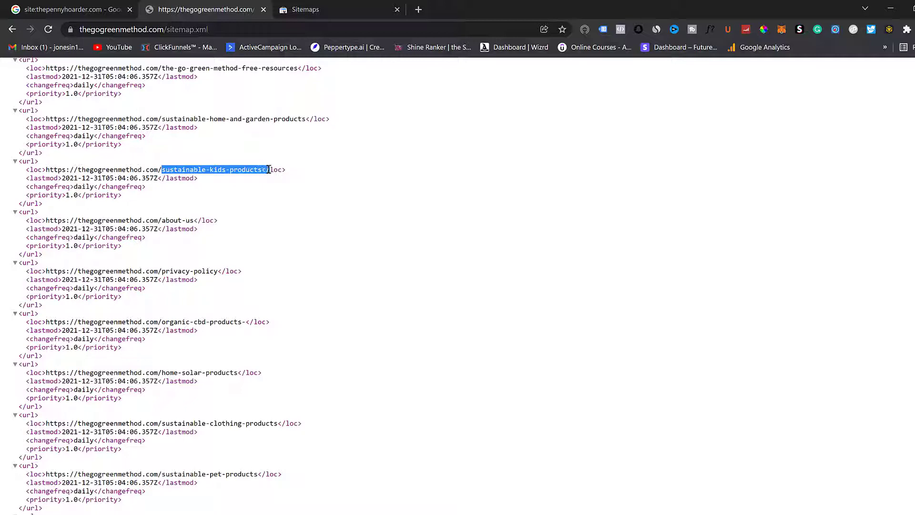
drag(209, 119, 310, 119)
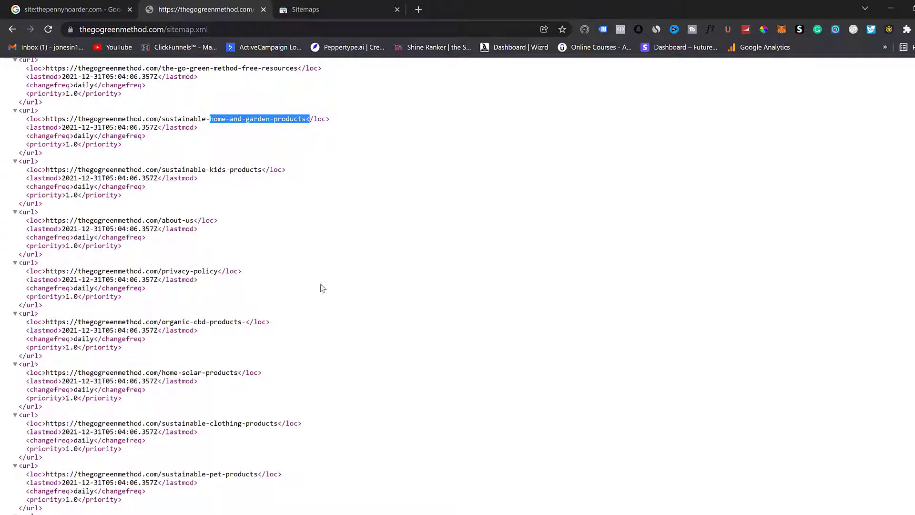
scroll(286, 284, up, 3)
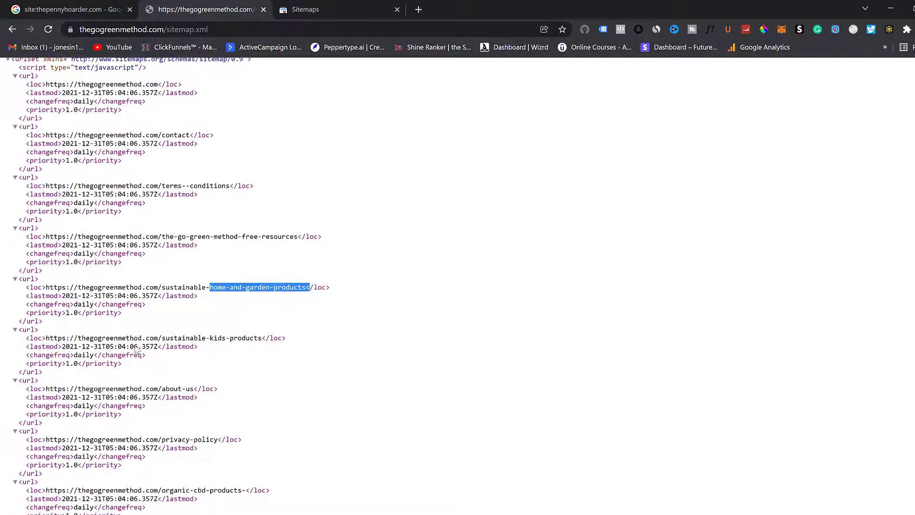
scroll(136, 346, up, 1)
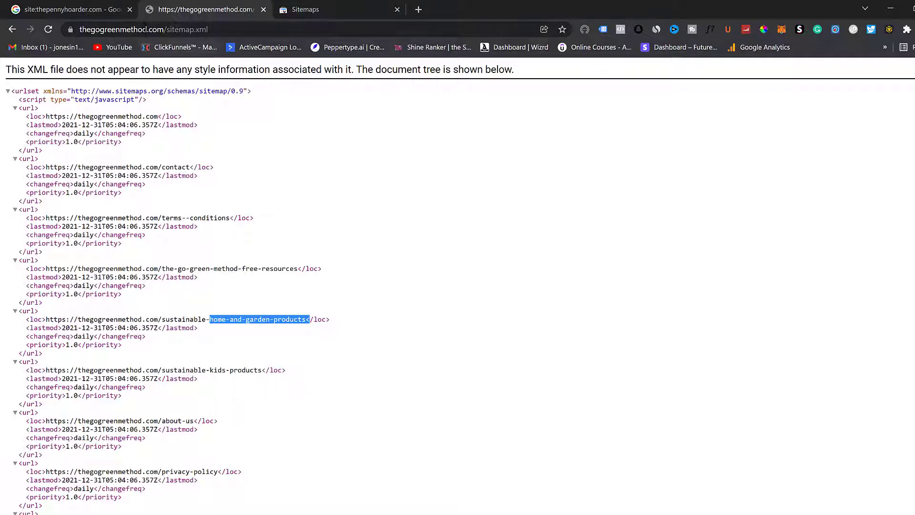
- Copy the sitemap.xml web address and return to the Search Console Sitemaps page
click(145, 29)
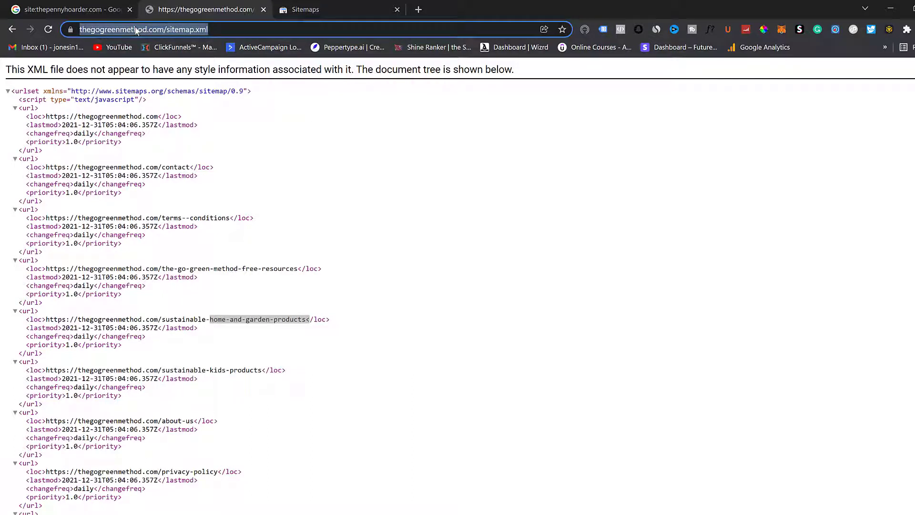
right_click(137, 29)
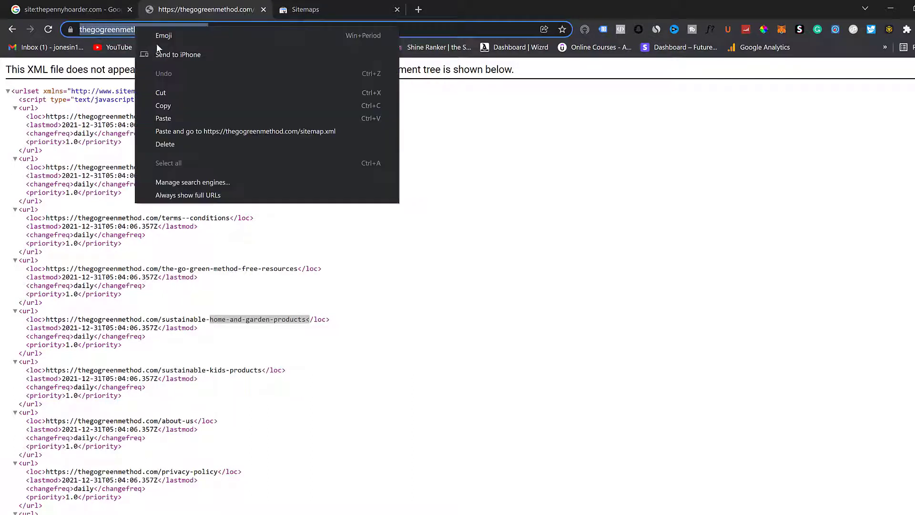
click(167, 106)
click(322, 15)
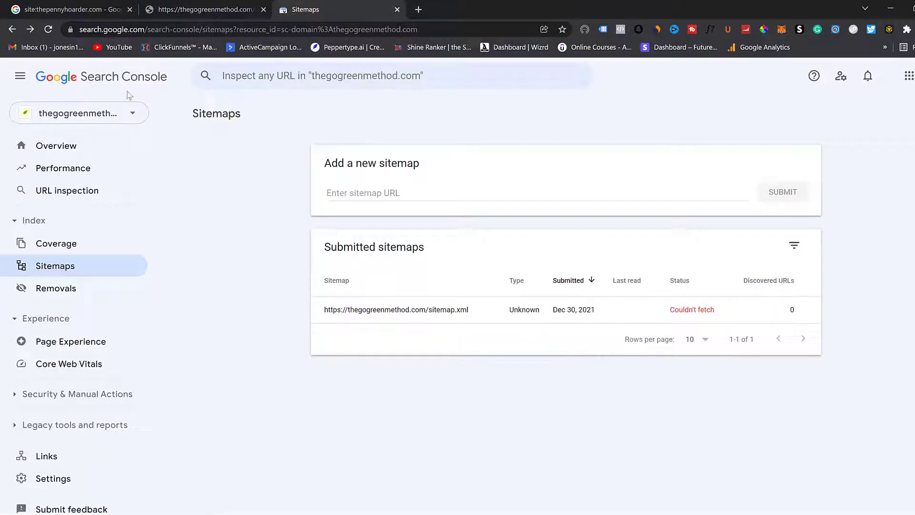
click(58, 272)
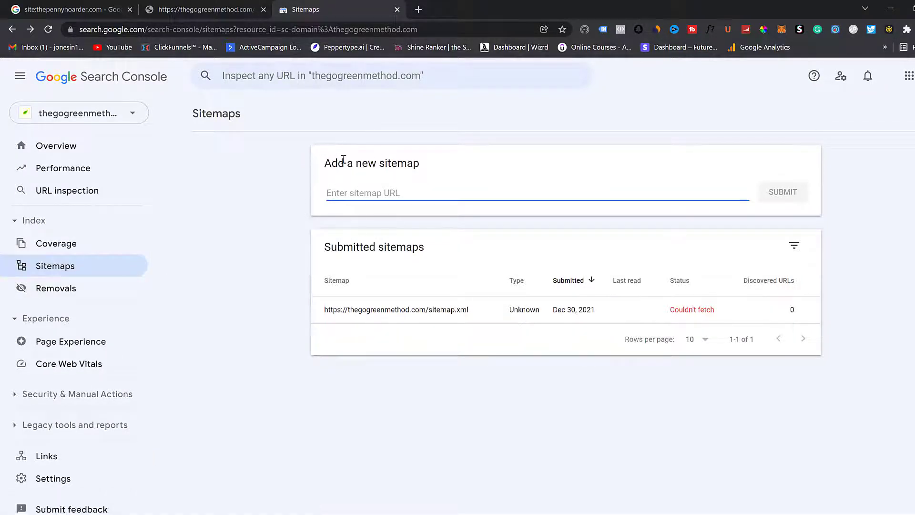
right_click(351, 193)
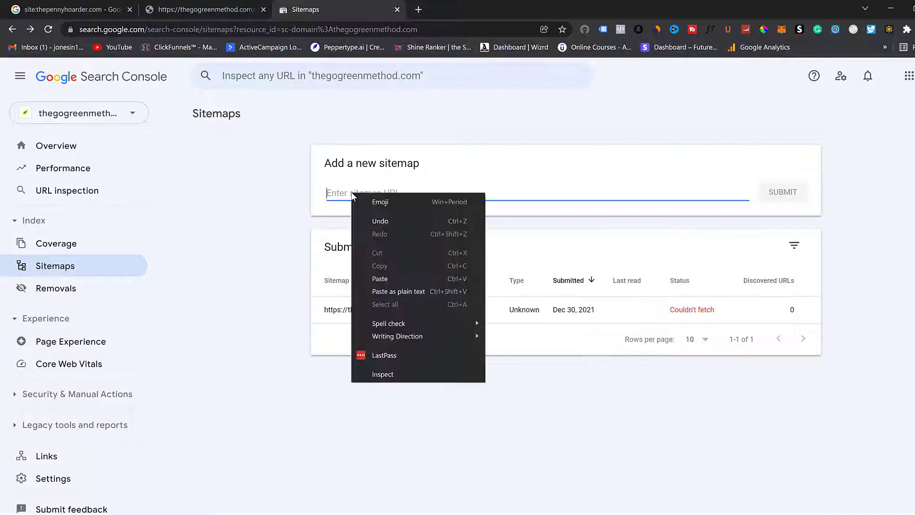
click(390, 286)
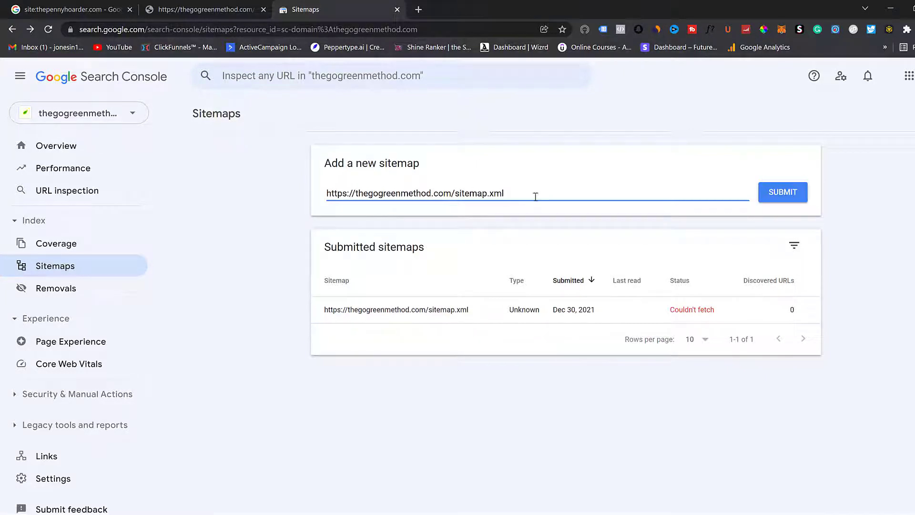
click(209, 9)
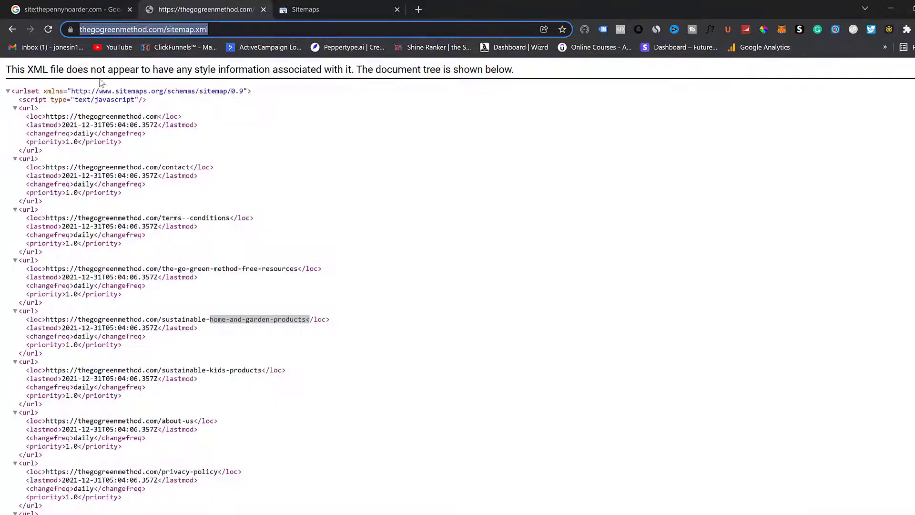
click(294, 14)
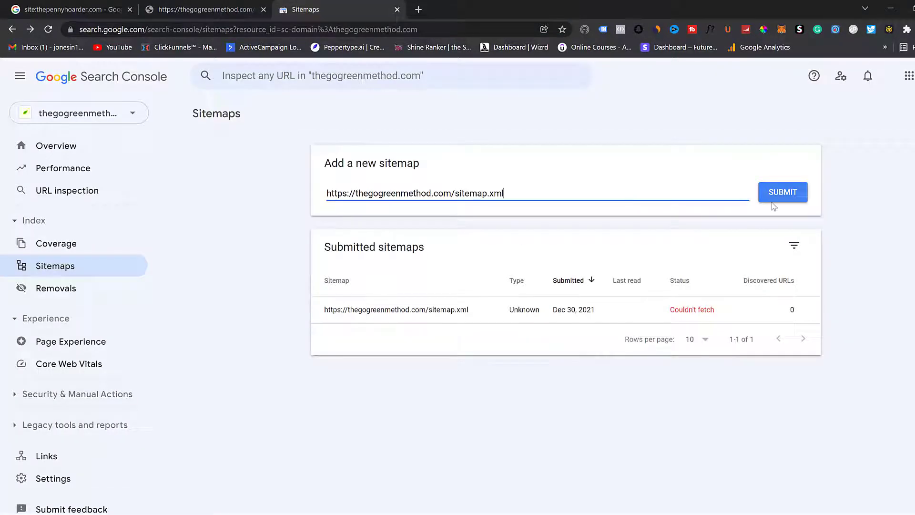
click(790, 194)
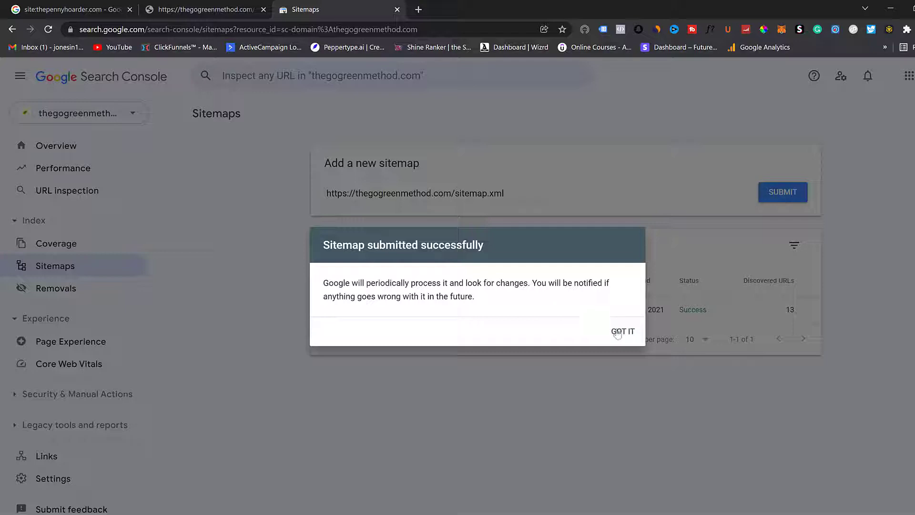
- Dismiss the 'Sitemap submitted successfully' confirmation with GOT IT, leaving Success and 13 URLs listed
drag(328, 286, 623, 293)
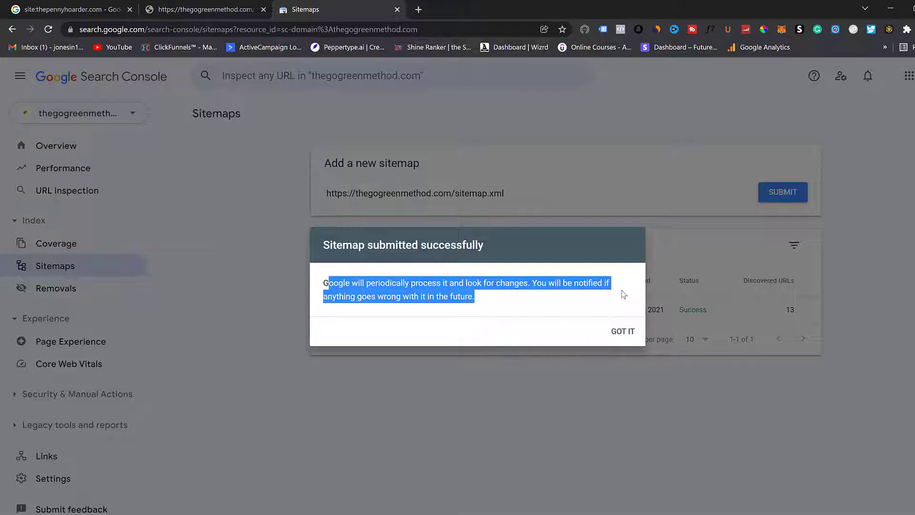
click(494, 308)
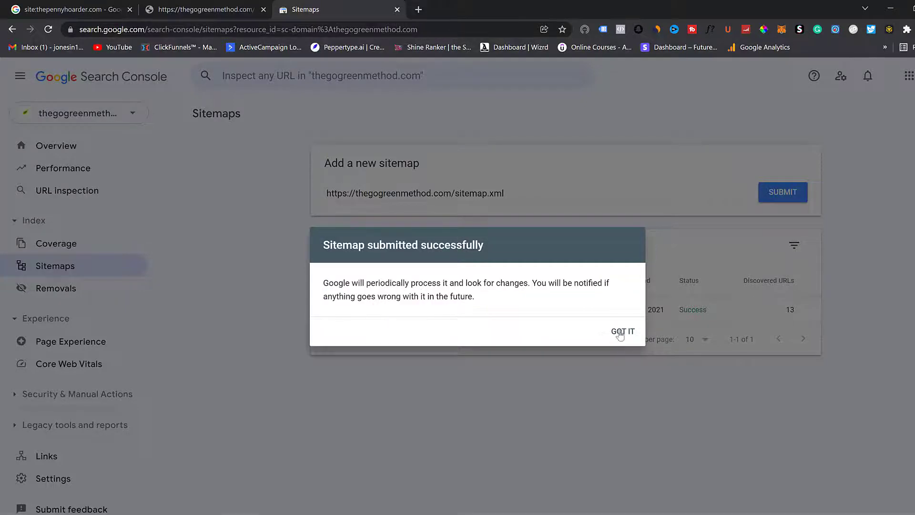
click(620, 334)
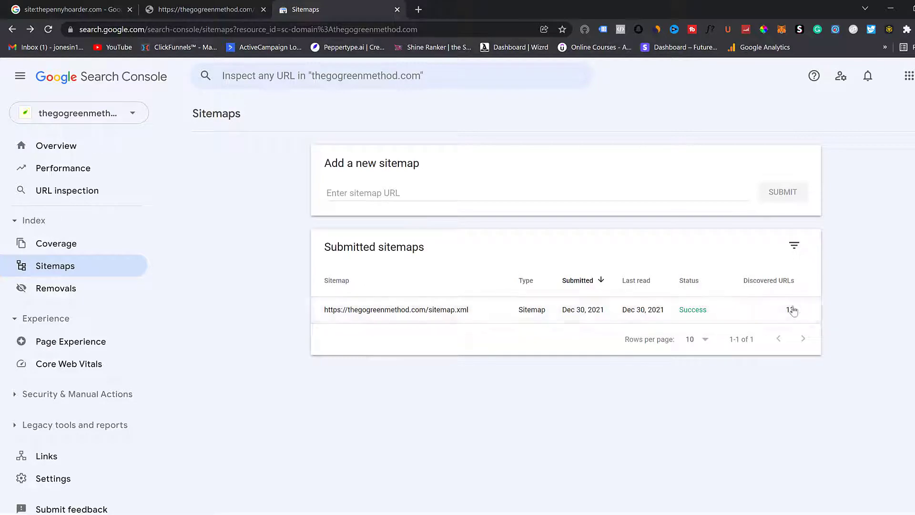
click(247, 7)
scroll(100, 179, down, 2)
scroll(86, 224, down, 3)
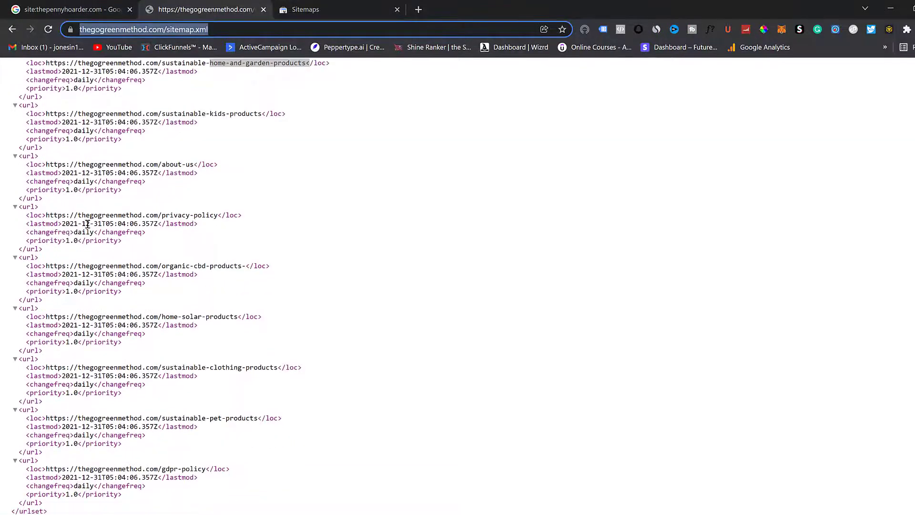
scroll(215, 157, up, 1)
scroll(336, 92, up, 4)
click(338, 10)
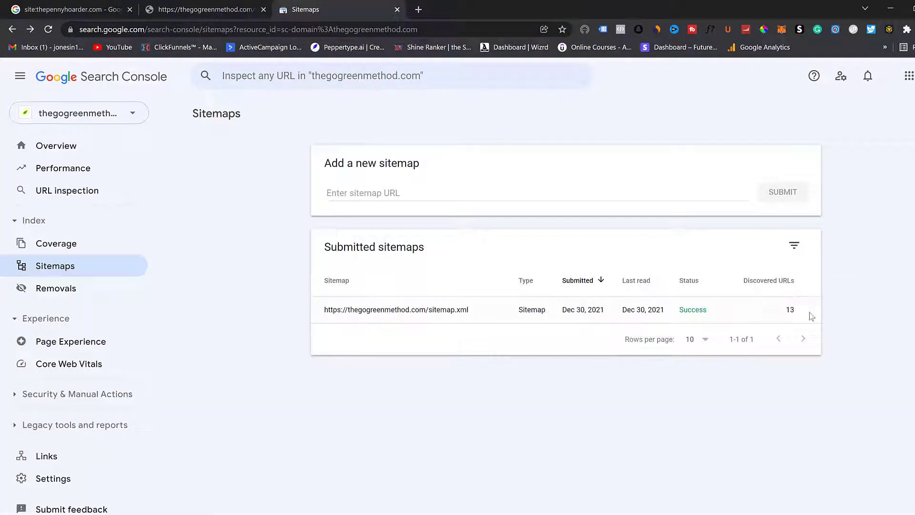